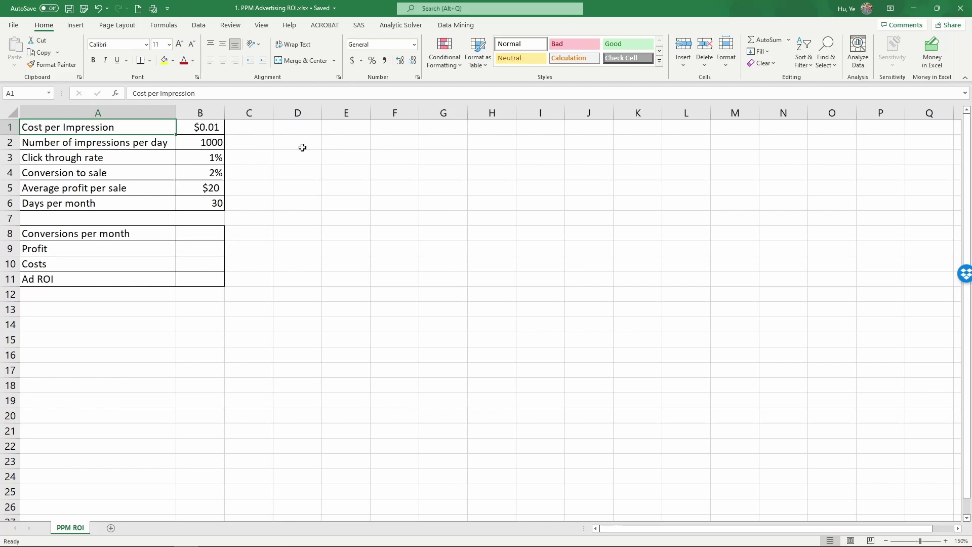
Review the input values from cost per impression down to the empty Conversions per month cell.
left_click(200, 128)
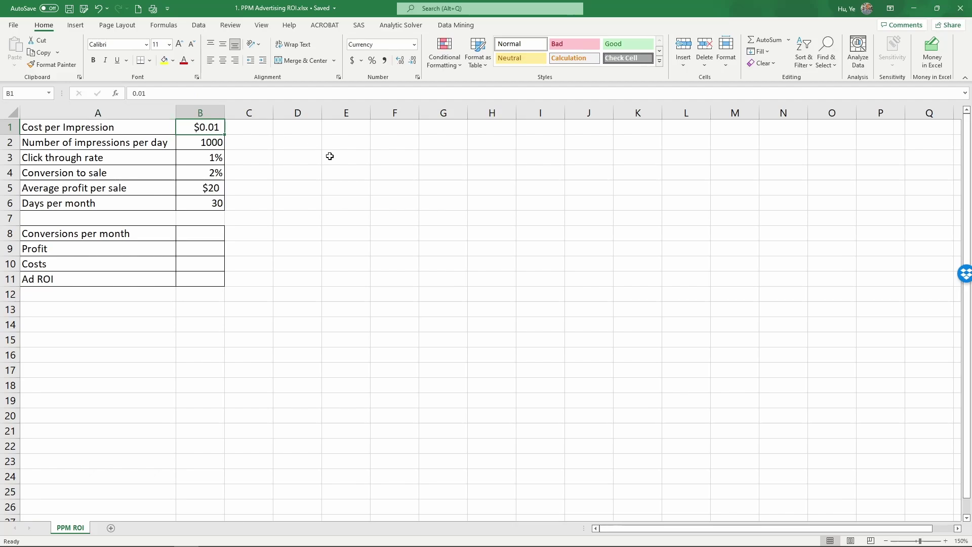
key("Down")
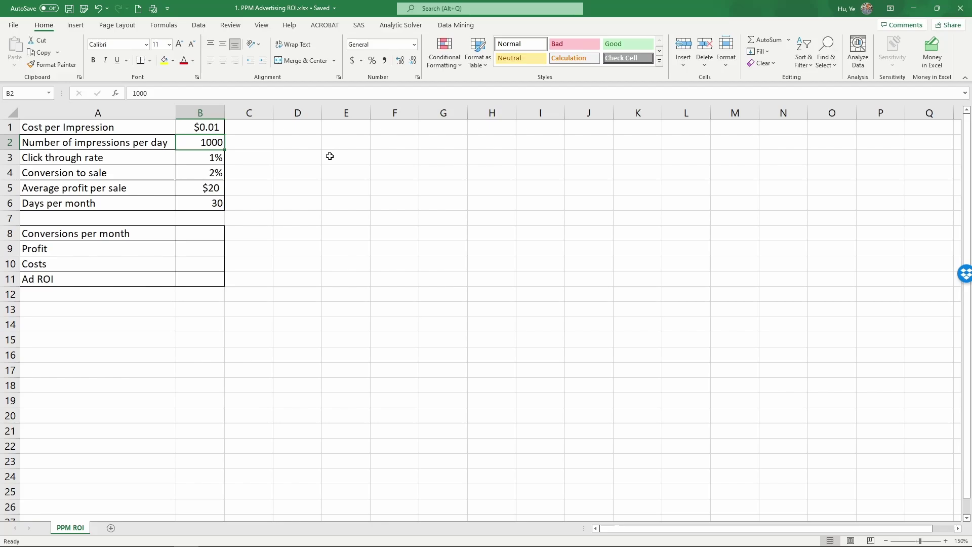
key("Down")
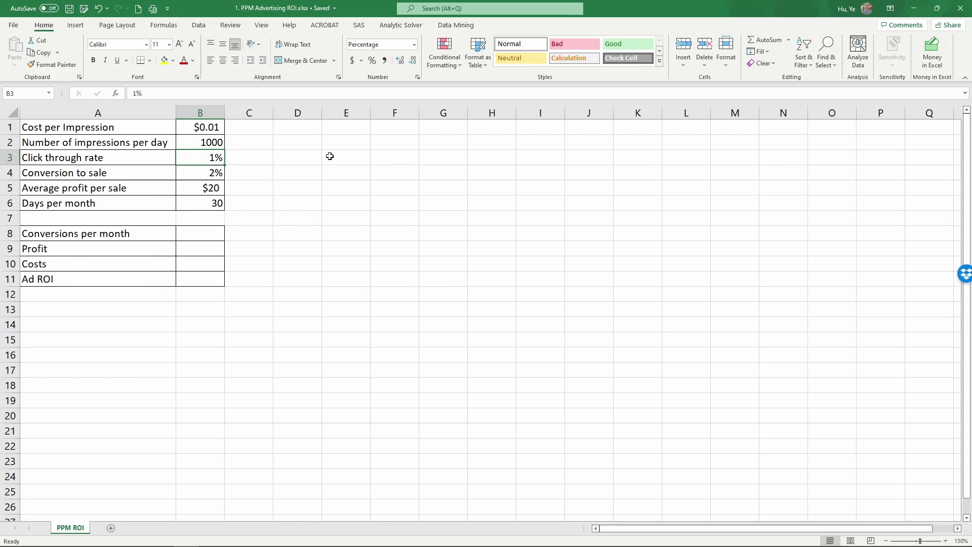
key("Up")
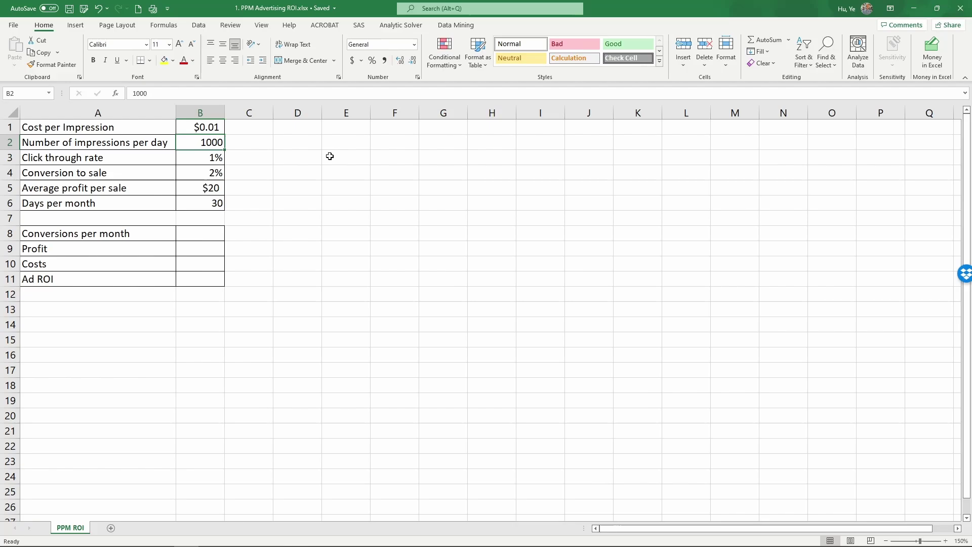
key("Down")
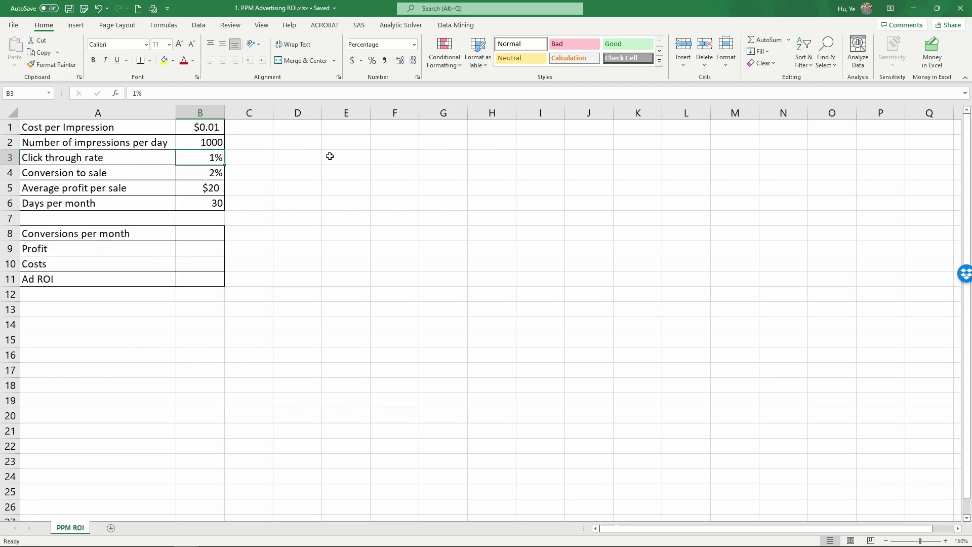
key("Down")
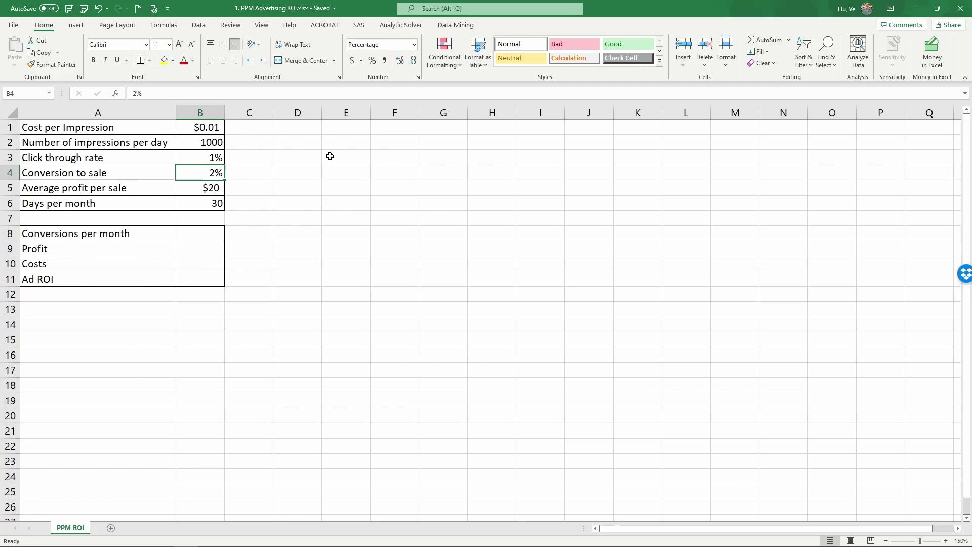
key("Down")
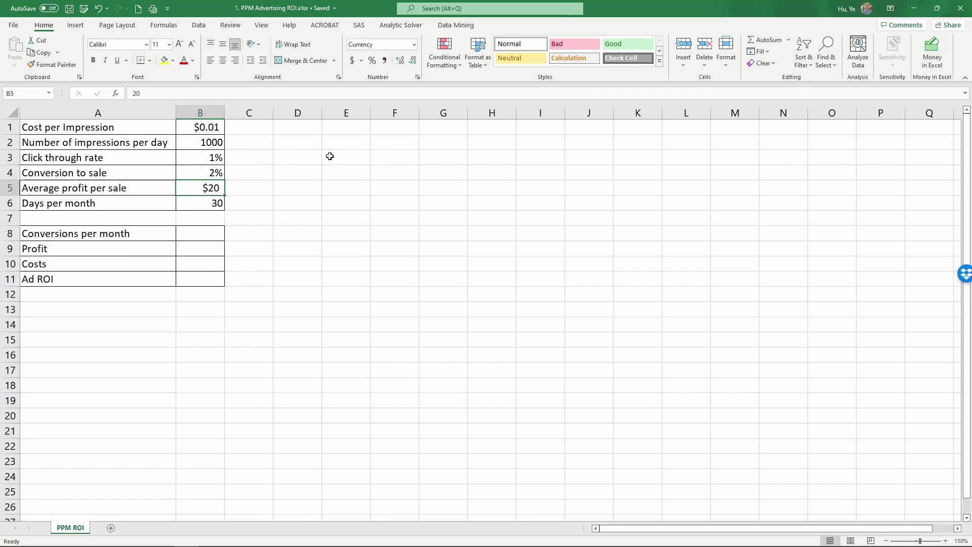
key("Down")
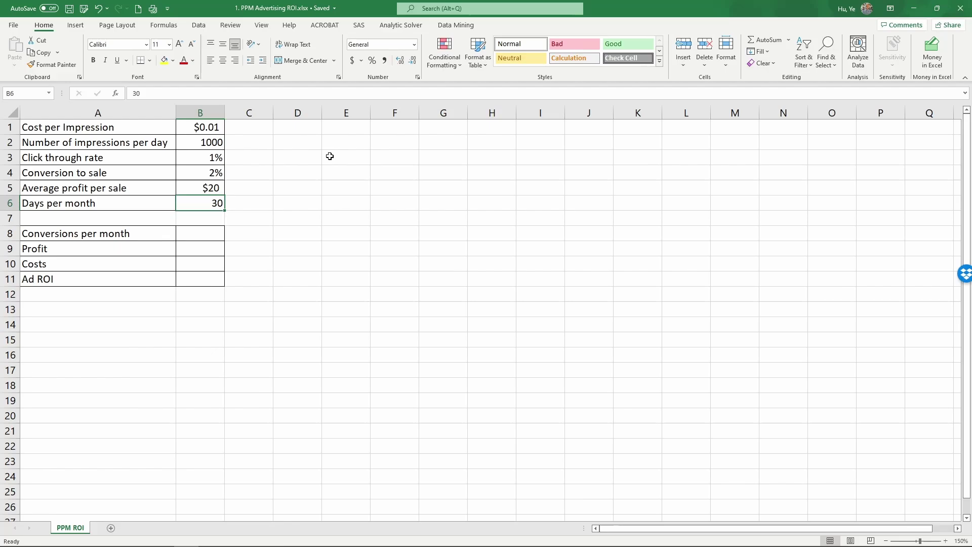
key("Down")
key("Down")
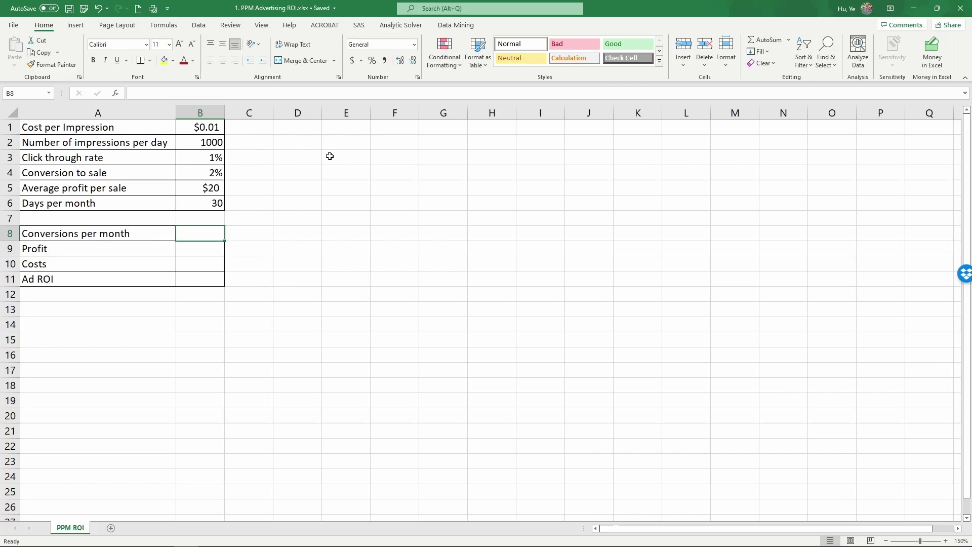
Enter =B2*B3*B4*B6 in B8 so Conversions per month shows 6.
type("=")
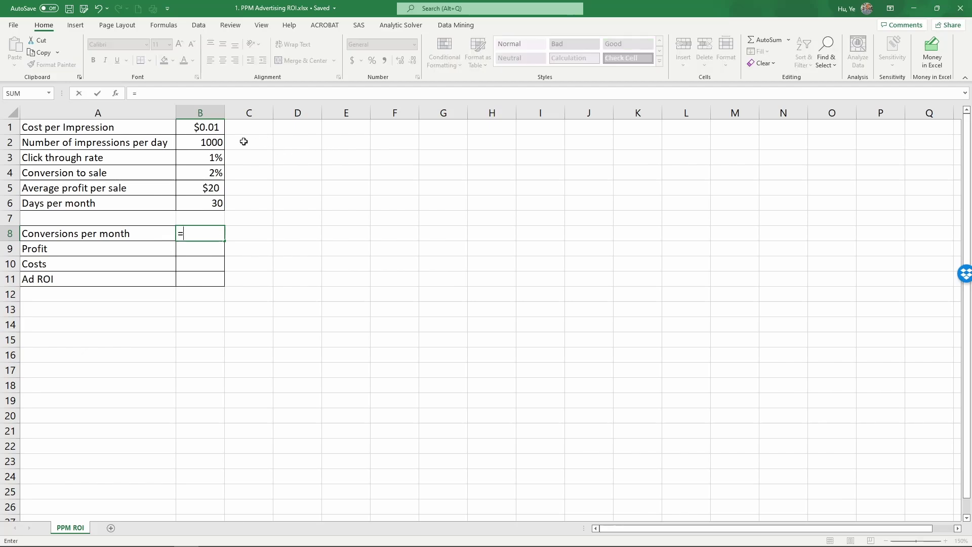
left_click(208, 142)
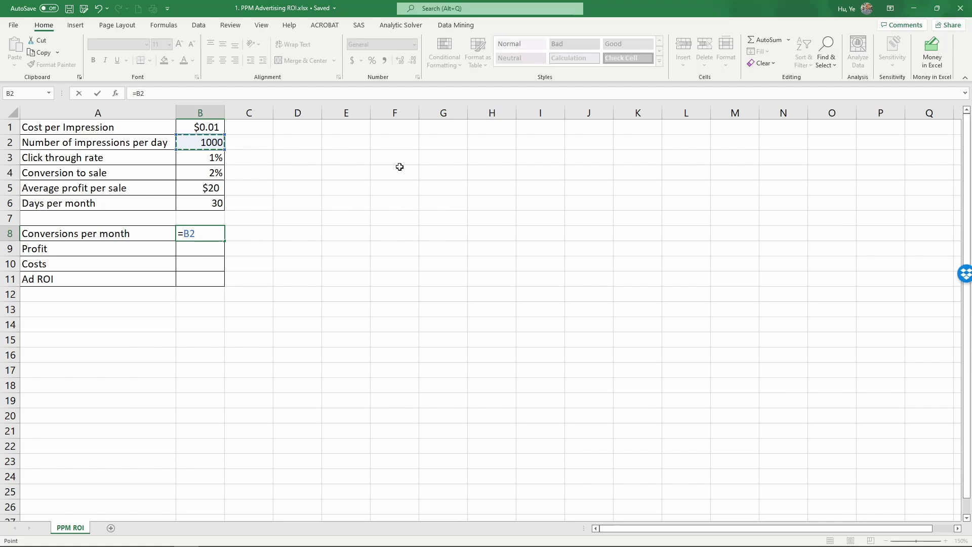
type("*")
left_click(198, 154)
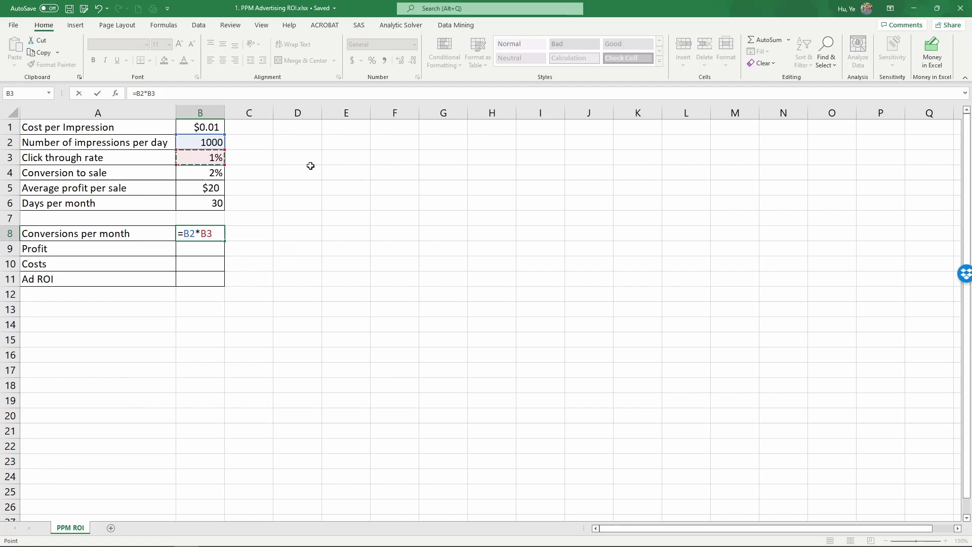
type("*")
left_click(189, 175)
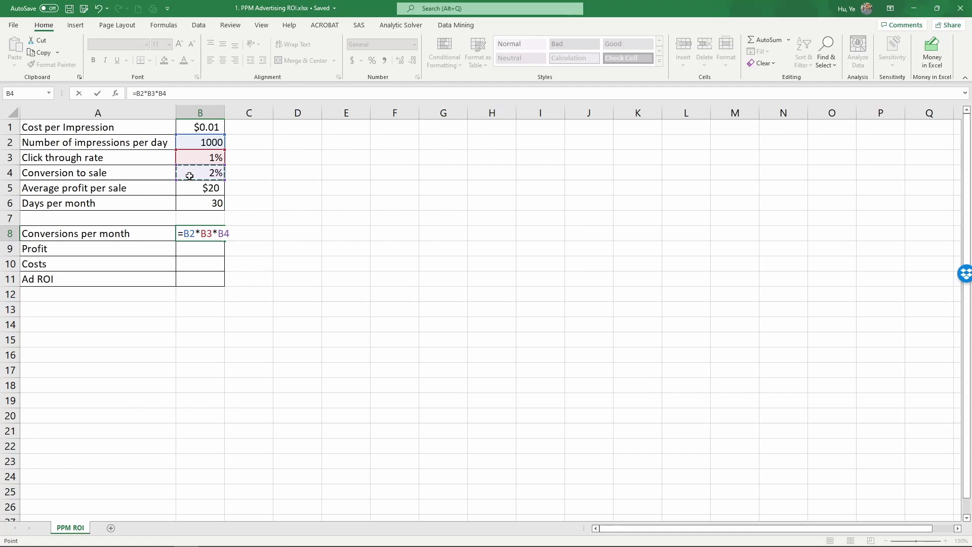
type("*")
left_click(195, 204)
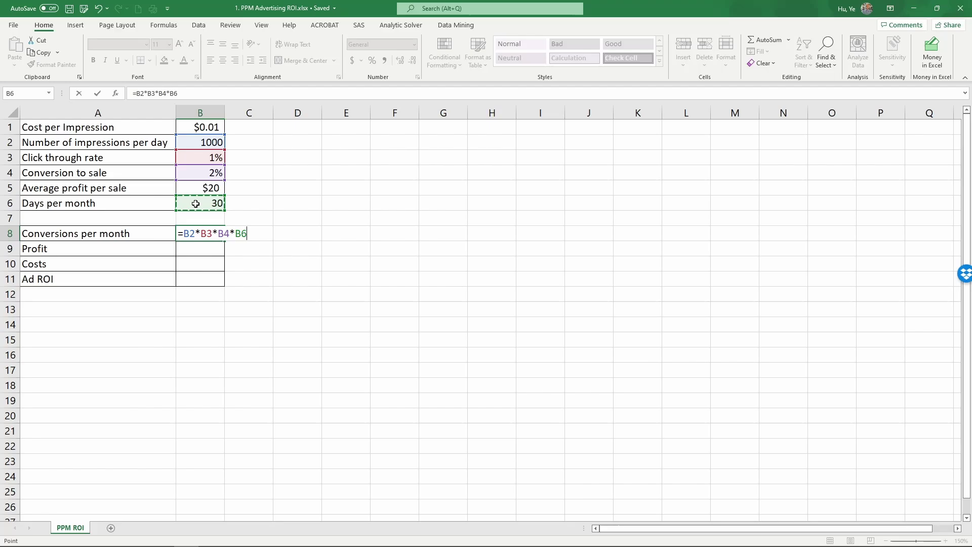
key("Return")
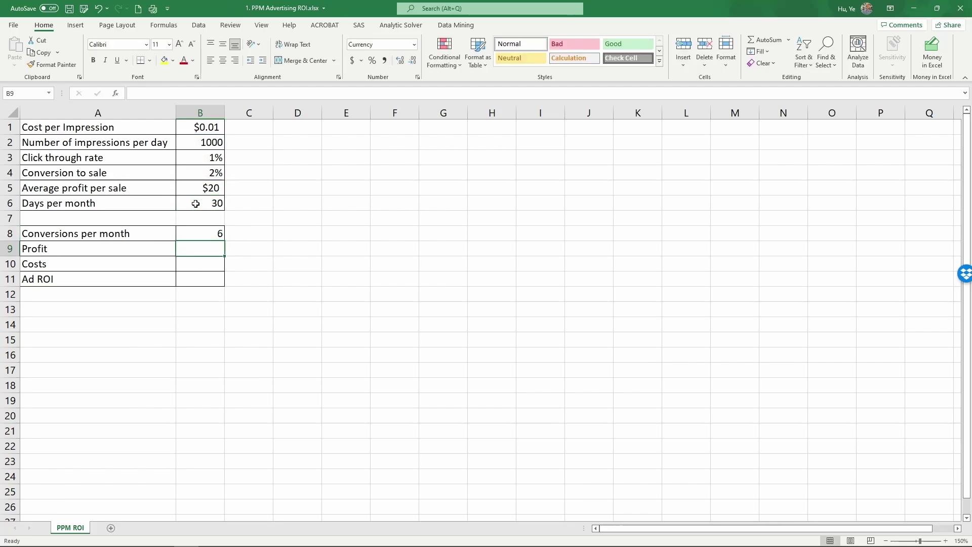
Enter =B5*B8 in B9 so Profit shows $120.
type("=")
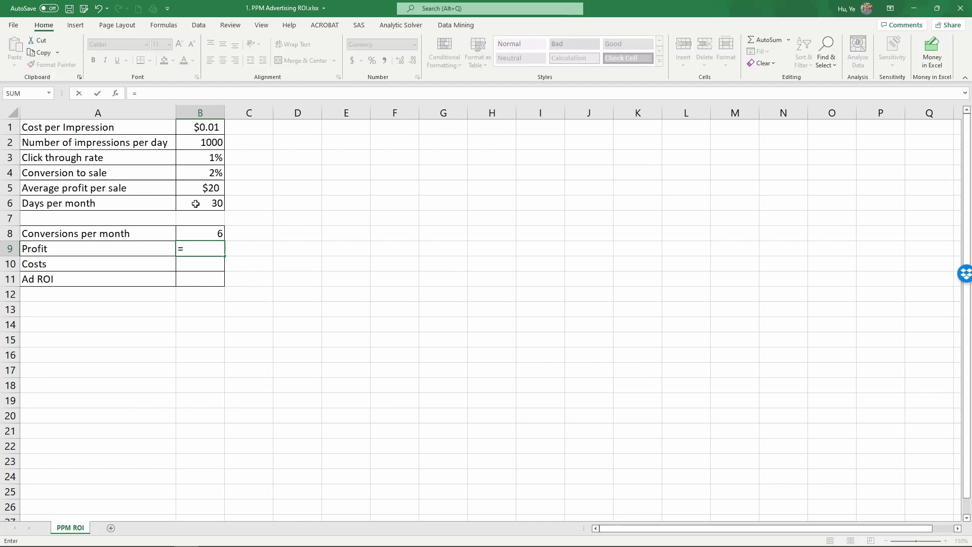
left_click(193, 190)
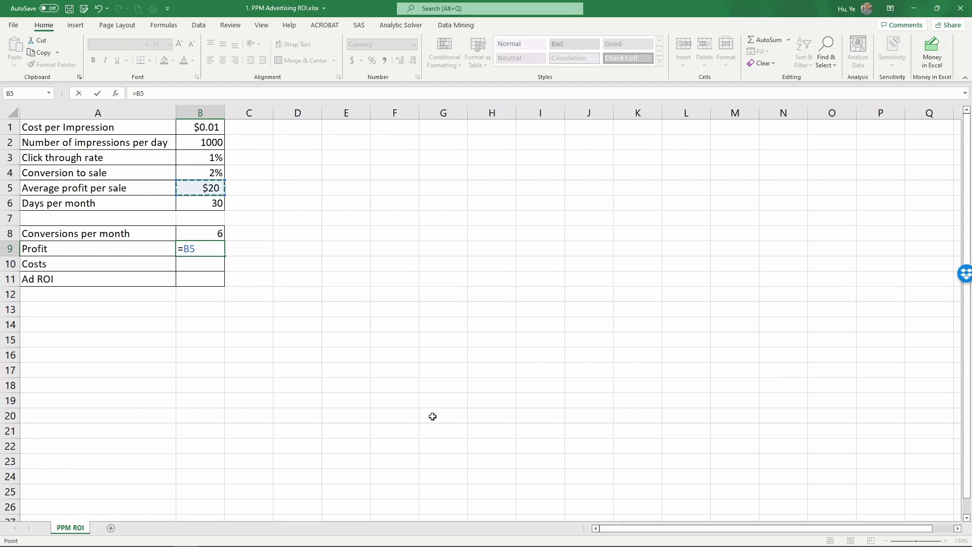
type("*")
left_click(188, 230)
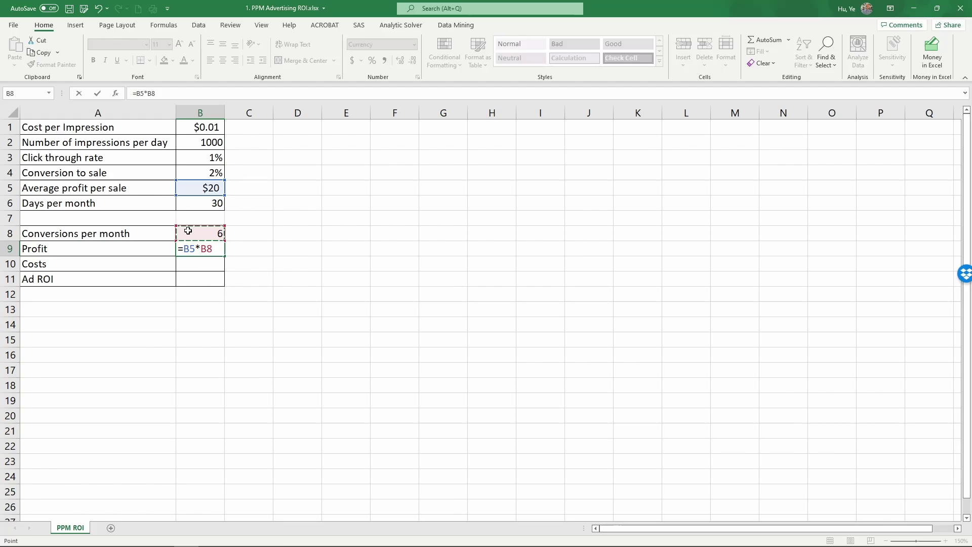
key("Return")
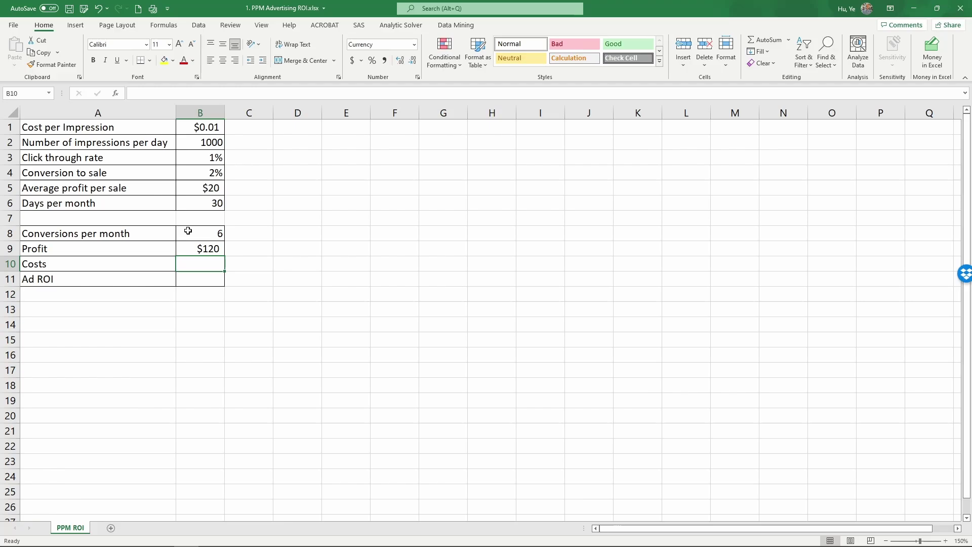
Compute Costs as cost per impression × impressions per day × days per month, giving $300.
type("=")
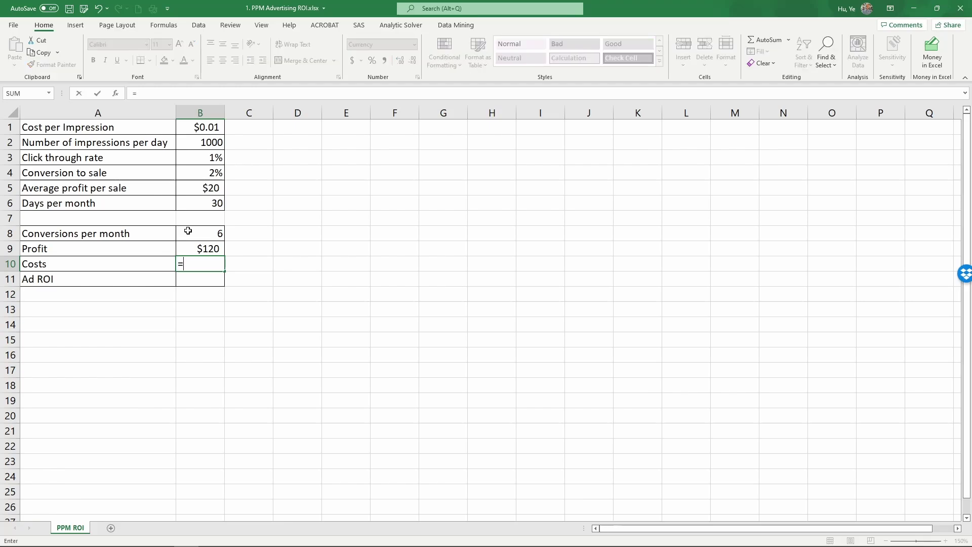
left_click(197, 129)
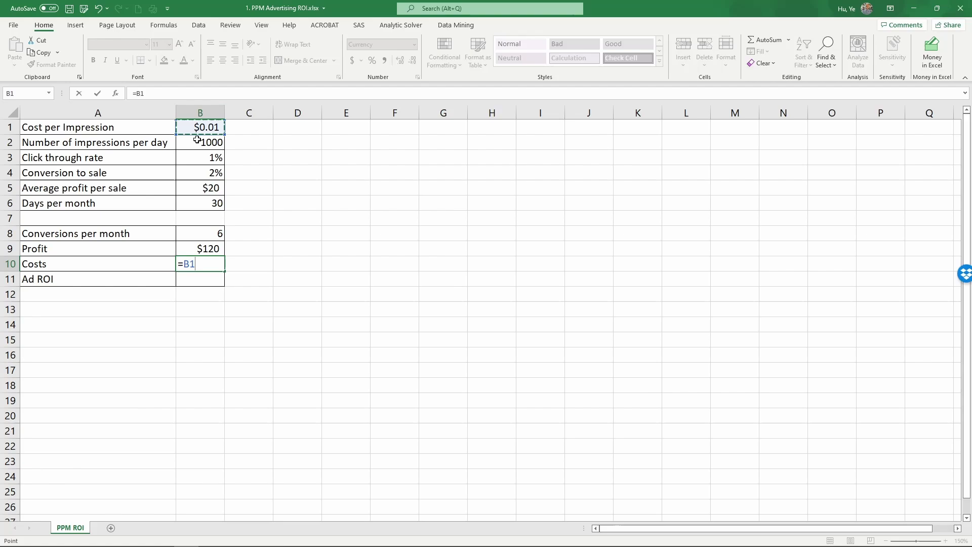
type("*")
left_click(197, 145)
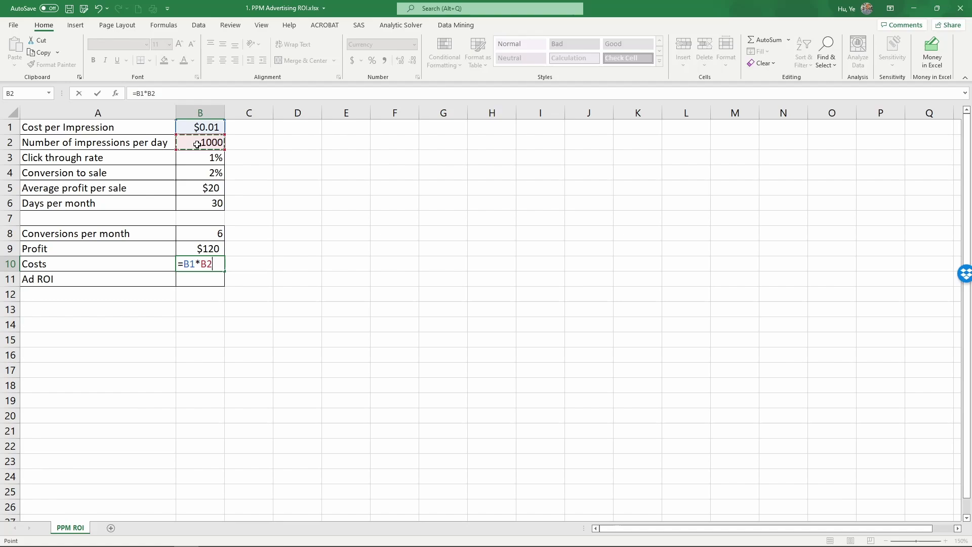
type("*")
left_click(200, 201)
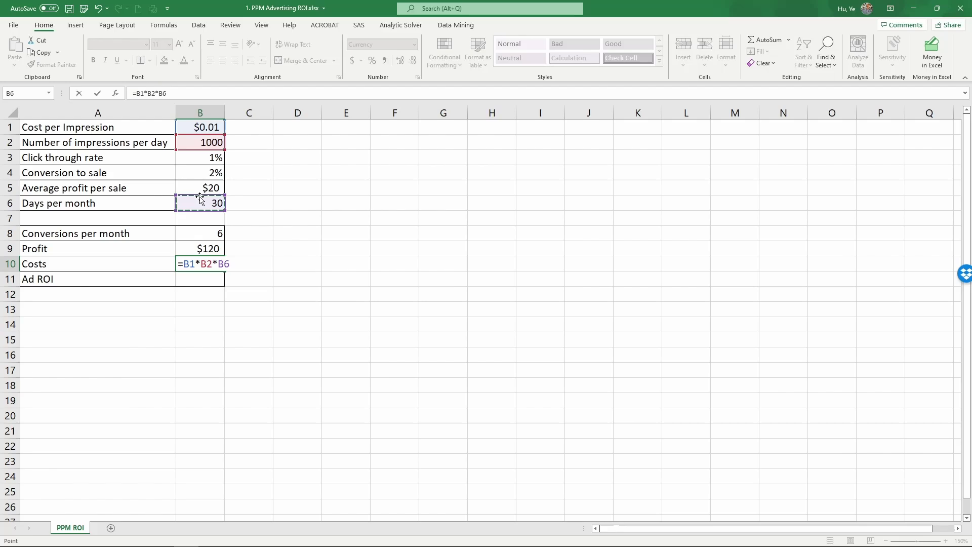
key("Return")
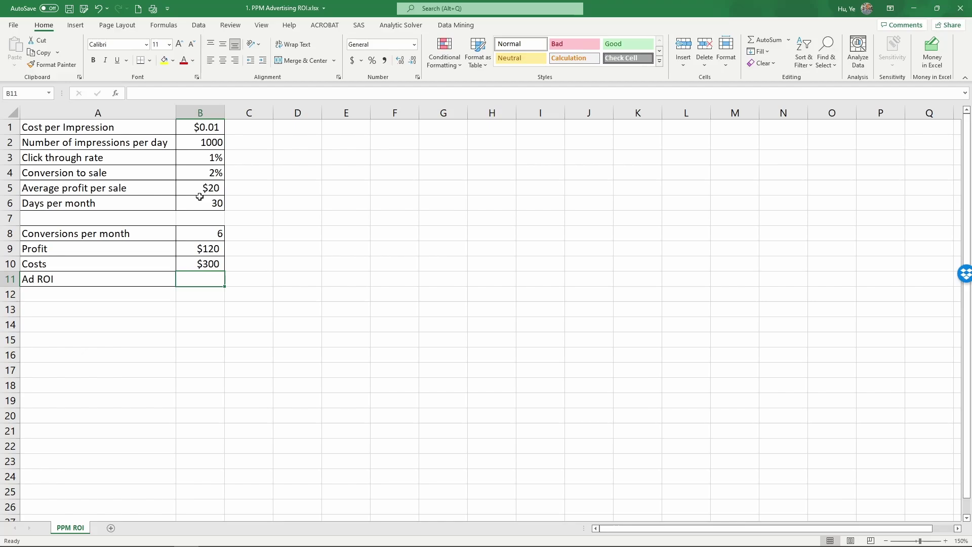
Enter =(B9-B10)/B10 in B11 so Ad ROI returns -0.6.
type("=")
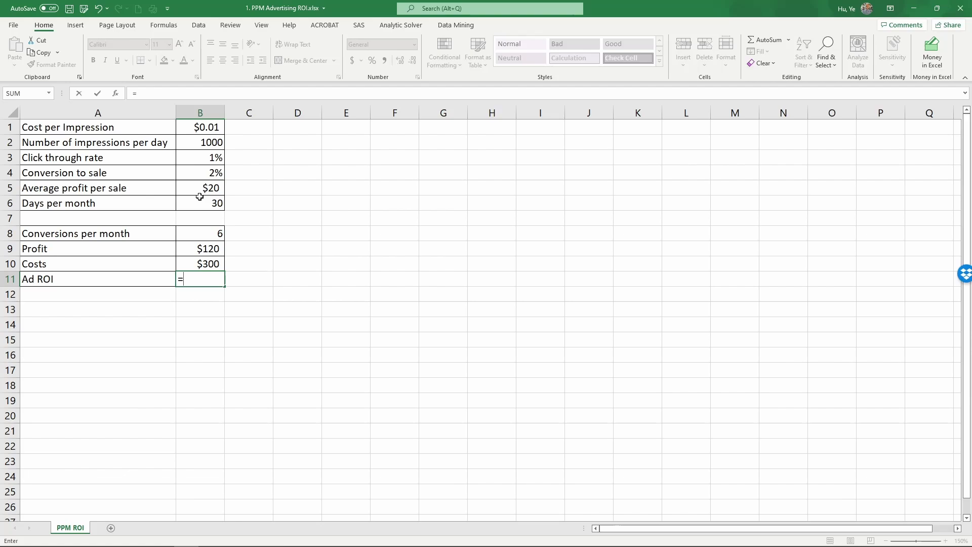
type("(")
left_click(188, 247)
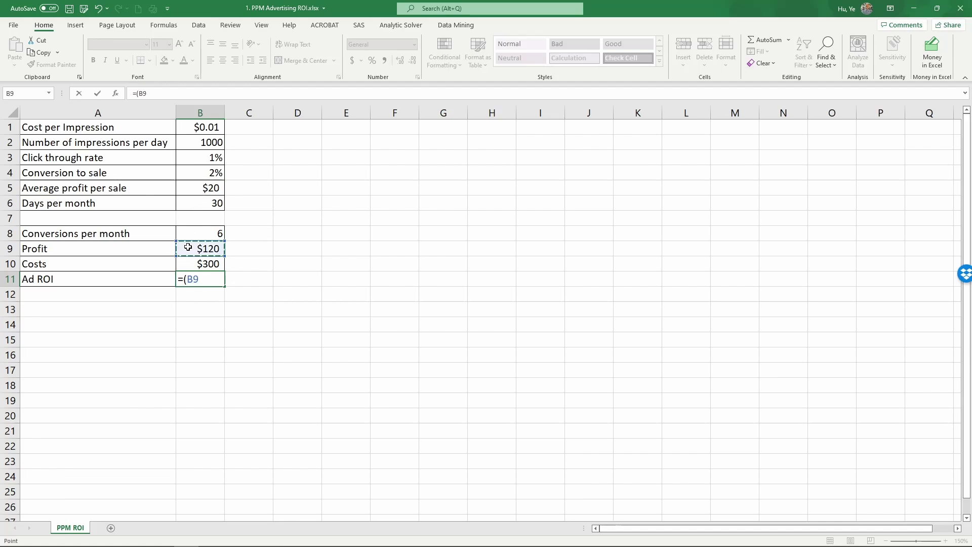
type("-")
left_click(187, 261)
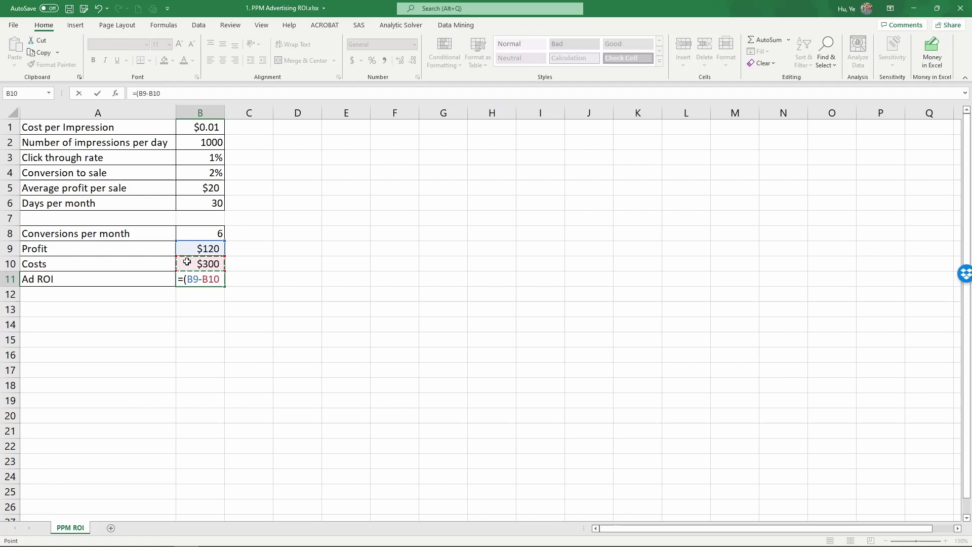
type(")/")
left_click(187, 262)
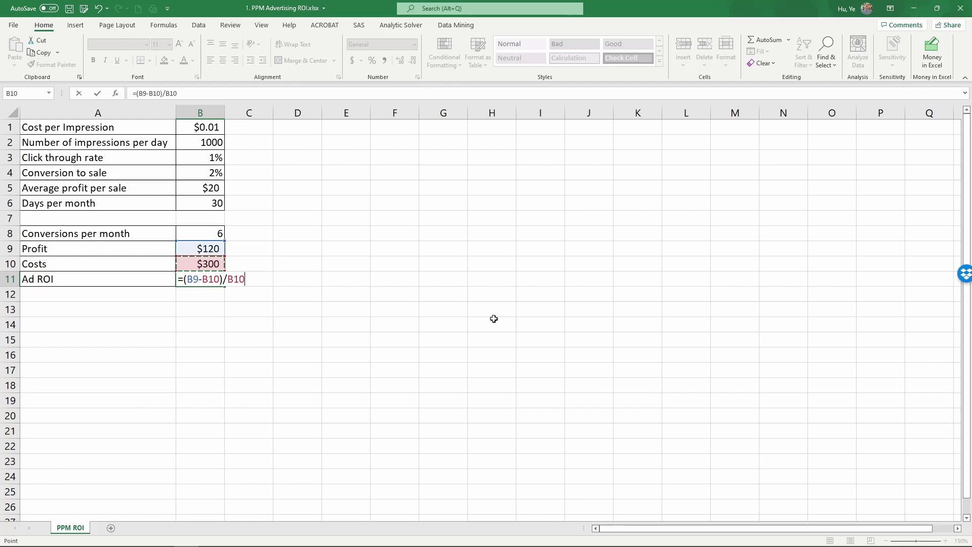
key("Return")
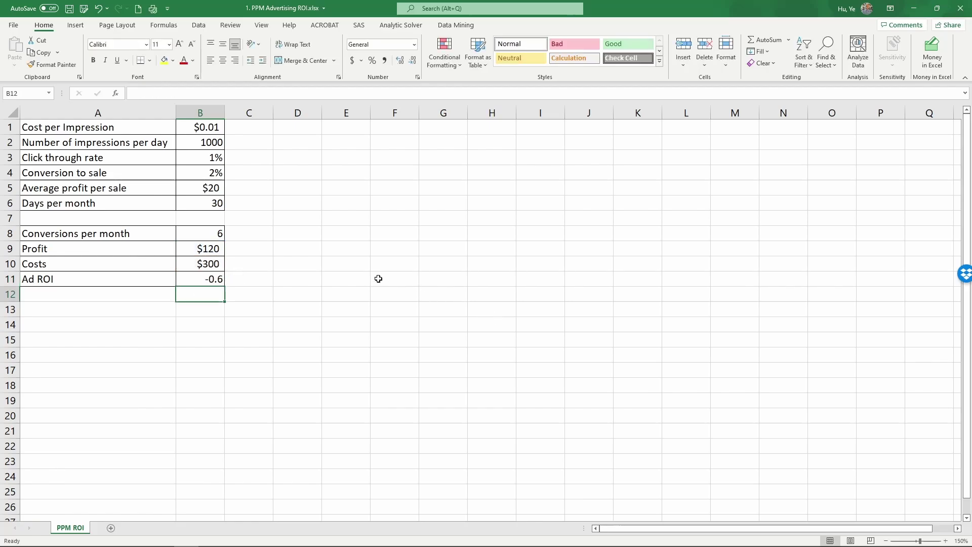
Format the Ad ROI in B11 with red text, yellow fill and Percent Style, showing -60%.
left_click(213, 279)
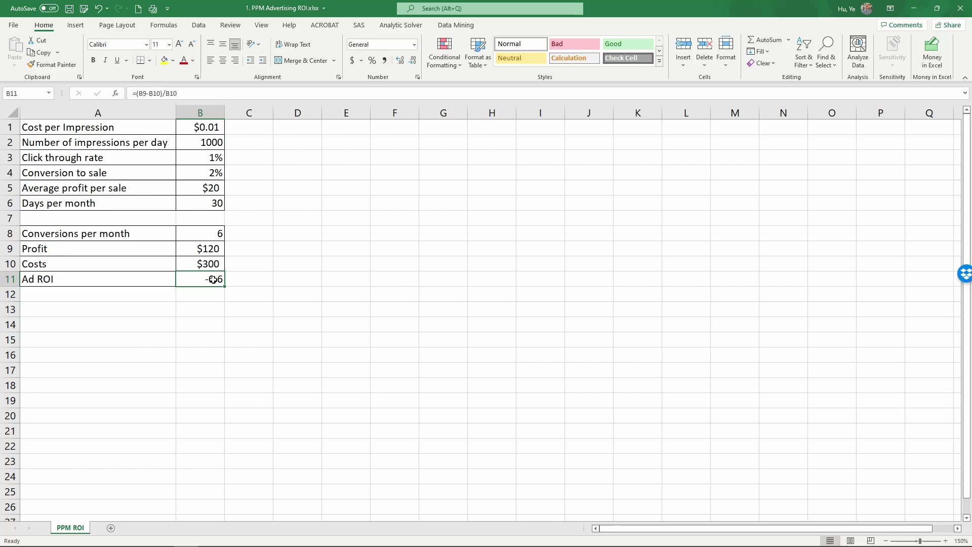
left_click(183, 60)
left_click(164, 61)
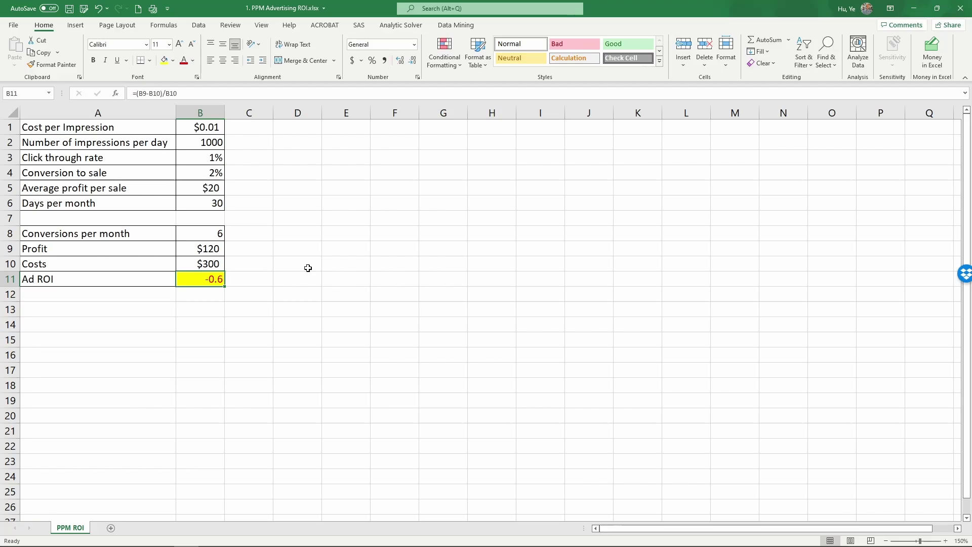
left_click(372, 60)
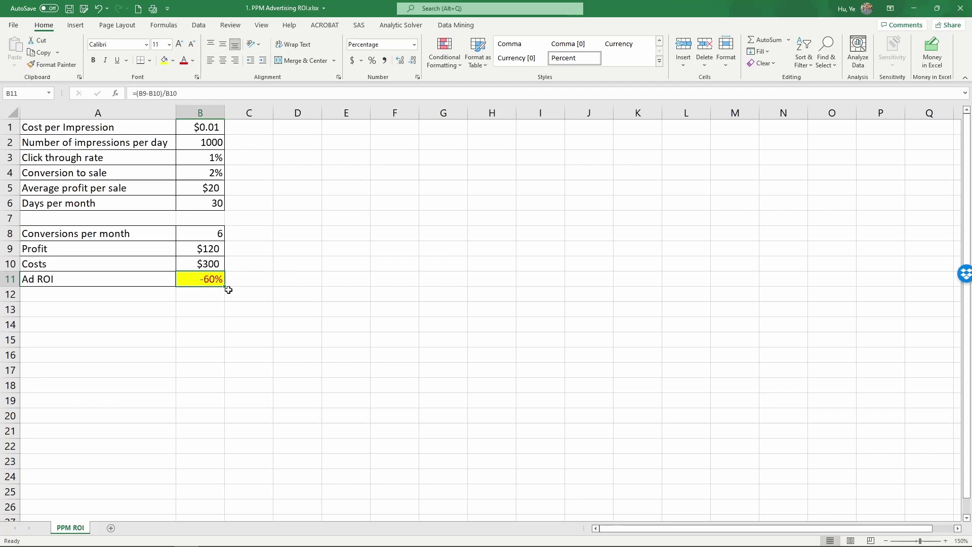
Review the Costs and Profit formulas in B10 and B9, then return to B11.
left_click(200, 263)
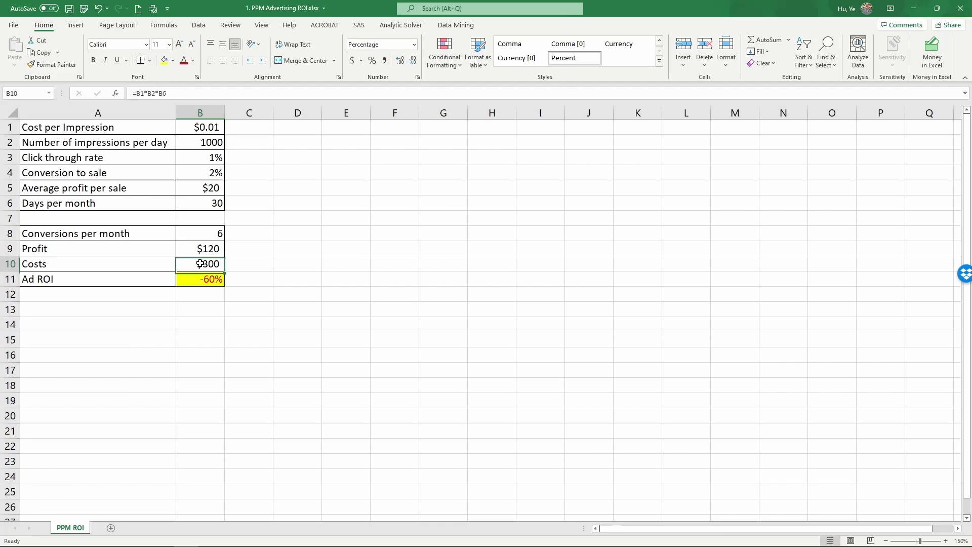
left_click(205, 244)
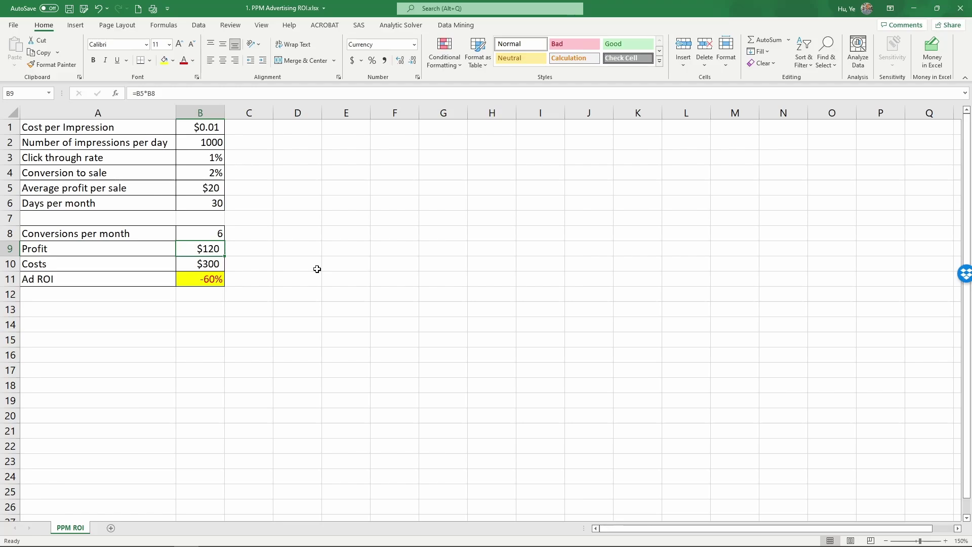
left_click(194, 277)
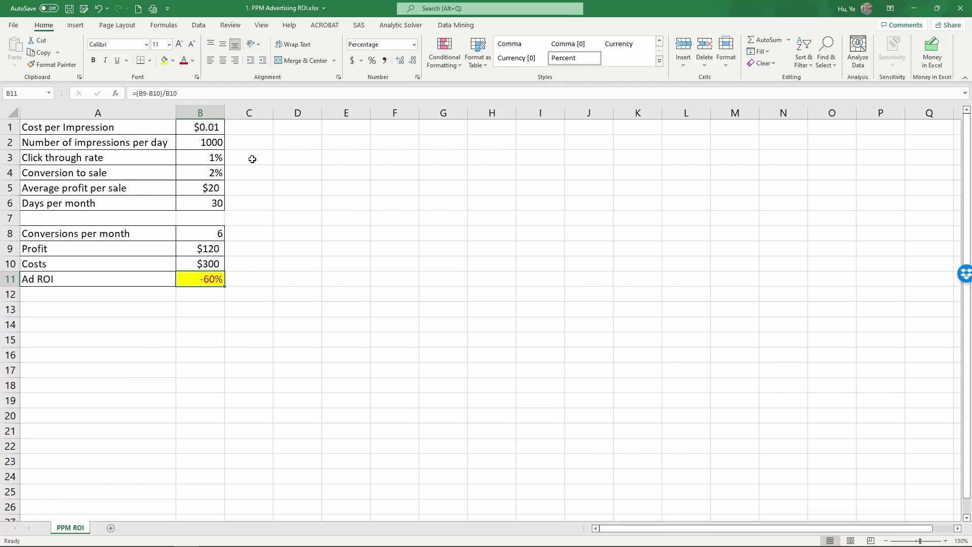
Add << markers beside click through rate, conversion to sale, average profit per sale and cost per impression.
left_click(252, 159)
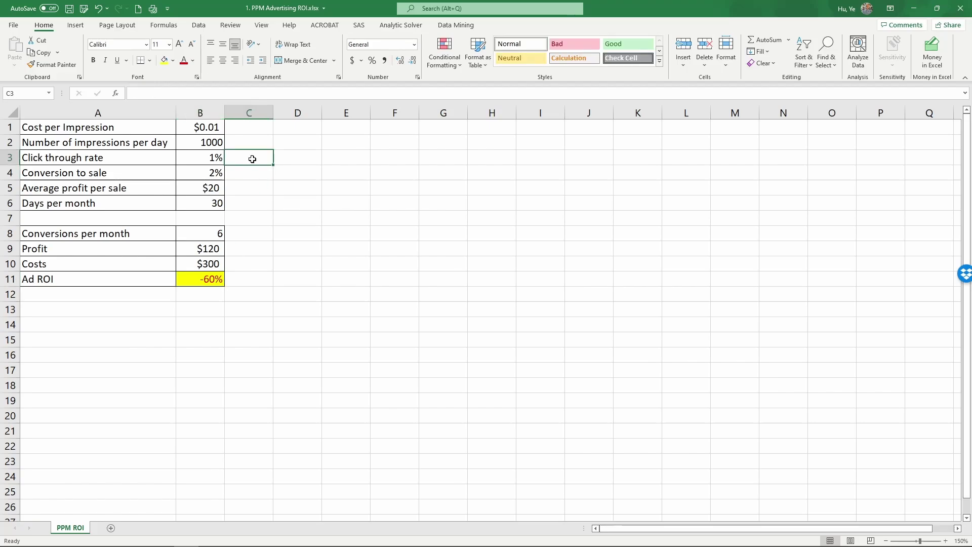
type("<<")
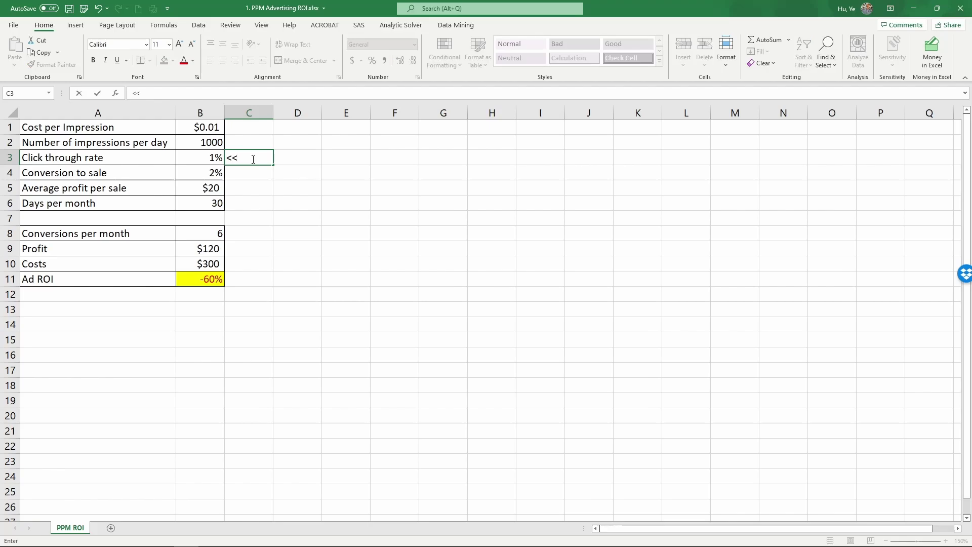
key("Return")
type("<<")
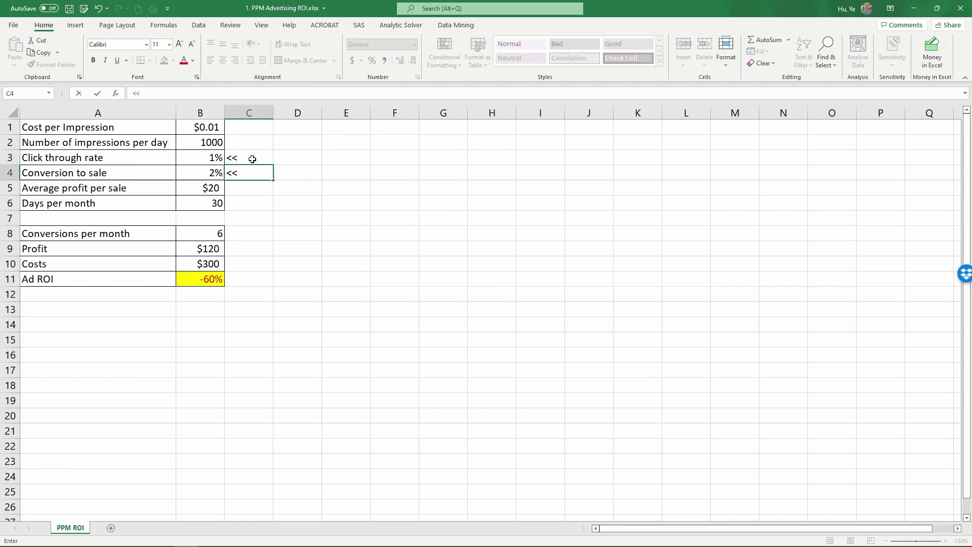
key("Return")
type("<<")
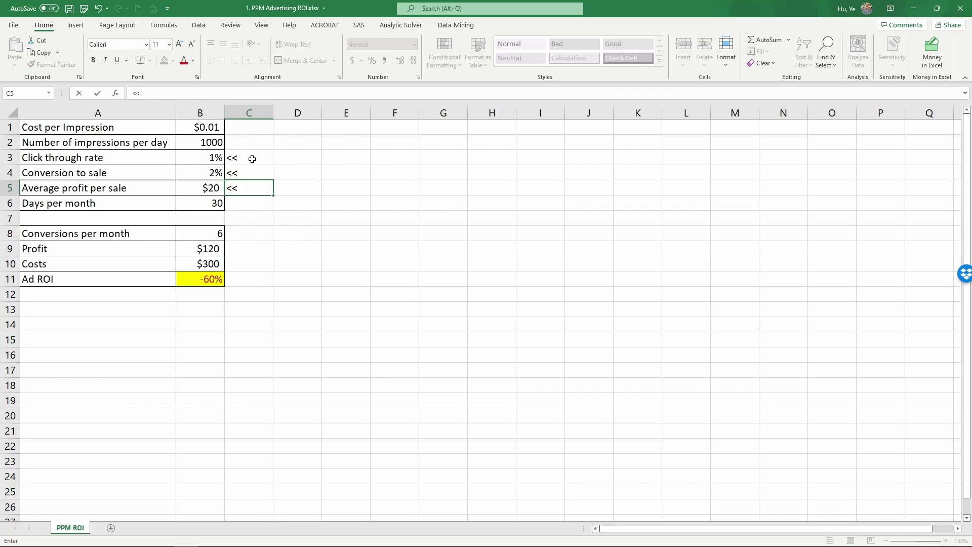
key("Return")
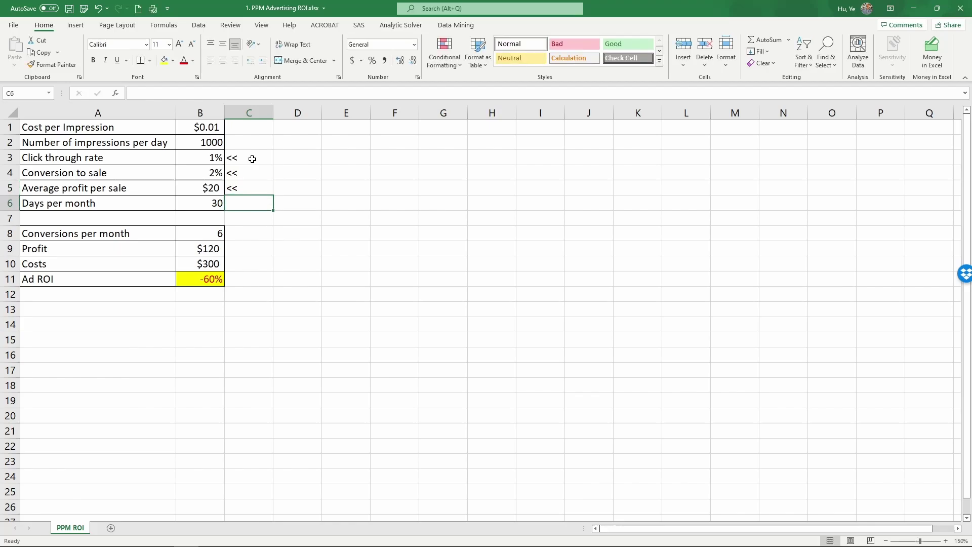
key("Up")
key("Up")
key("Up")
key("Up")
key("Up")
type("<<")
key("Return")
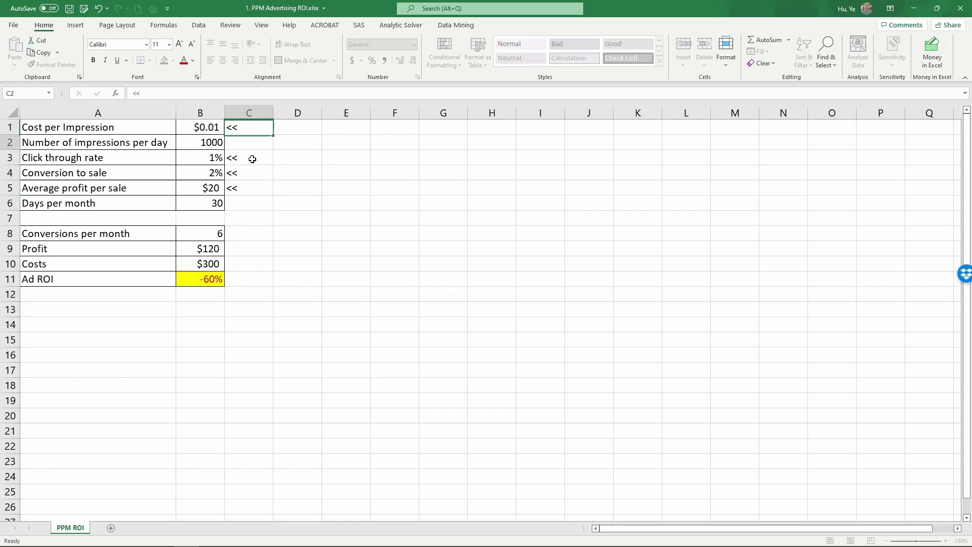
left_click(212, 129)
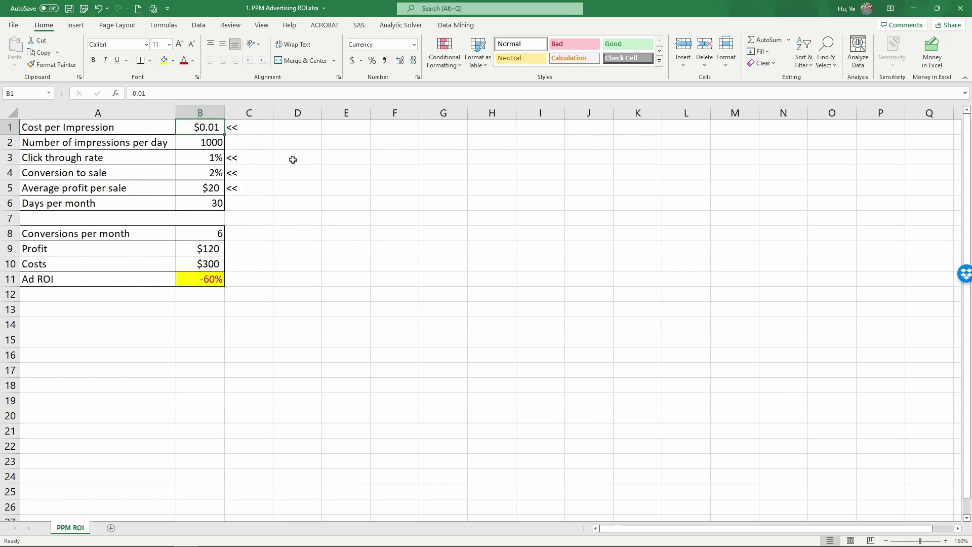
Try a cost per impression of .005 and check Ad ROI rises to -20%.
type(".")
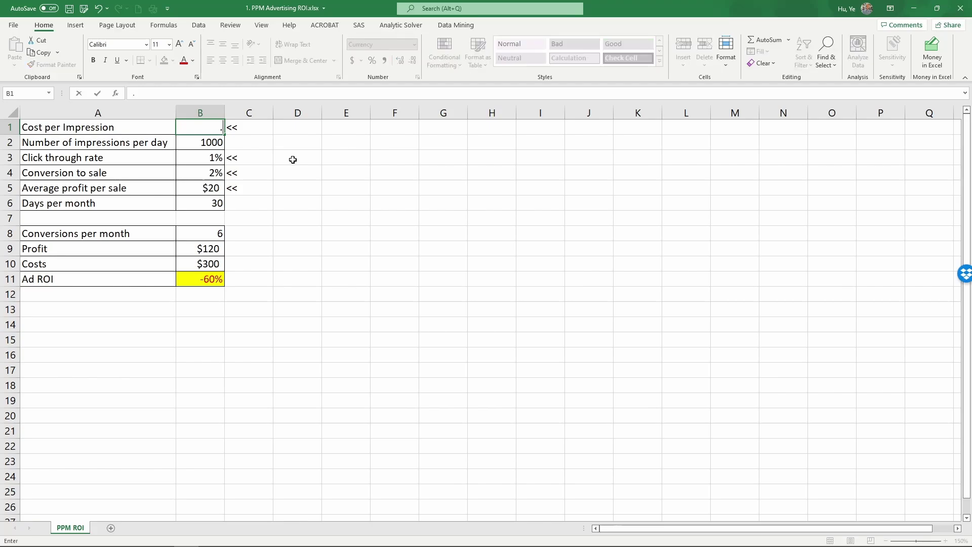
type("005")
key("Return")
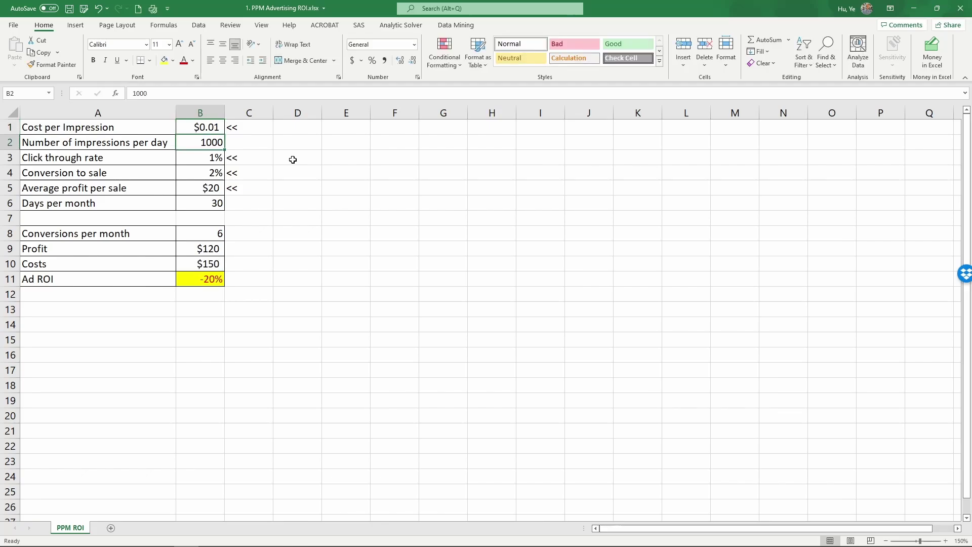
left_click(207, 280)
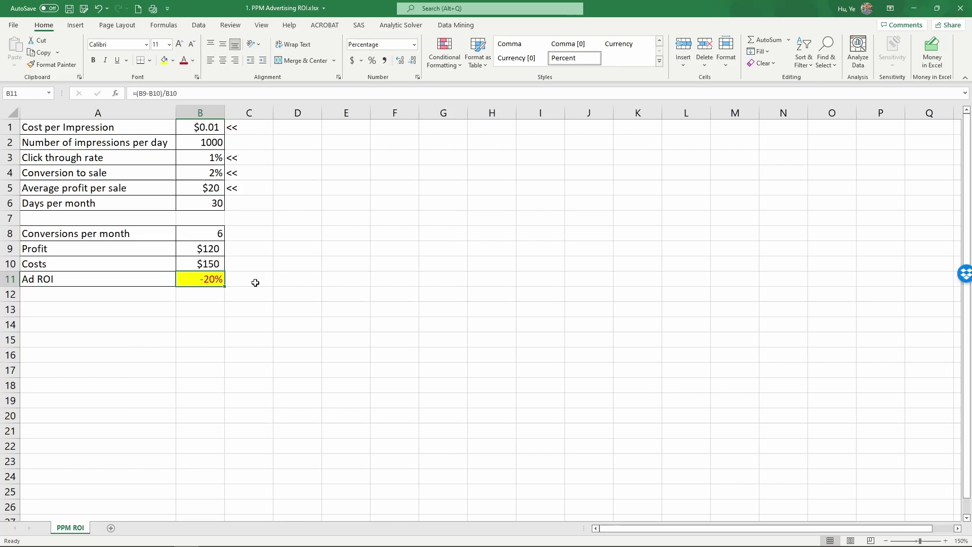
Restore cost per impression to .01 so Costs return to $300 and ROI to -60%.
key("Up")
key("Up")
key("Up")
key("Up")
key("Up")
key("Up")
key("Up")
key("Up")
key("Up")
key("Up")
type(".01")
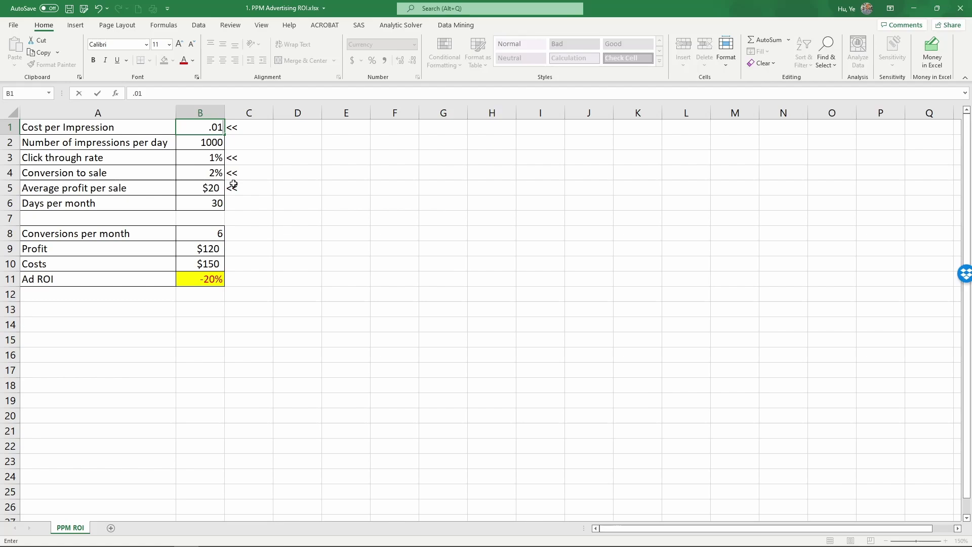
key("Return")
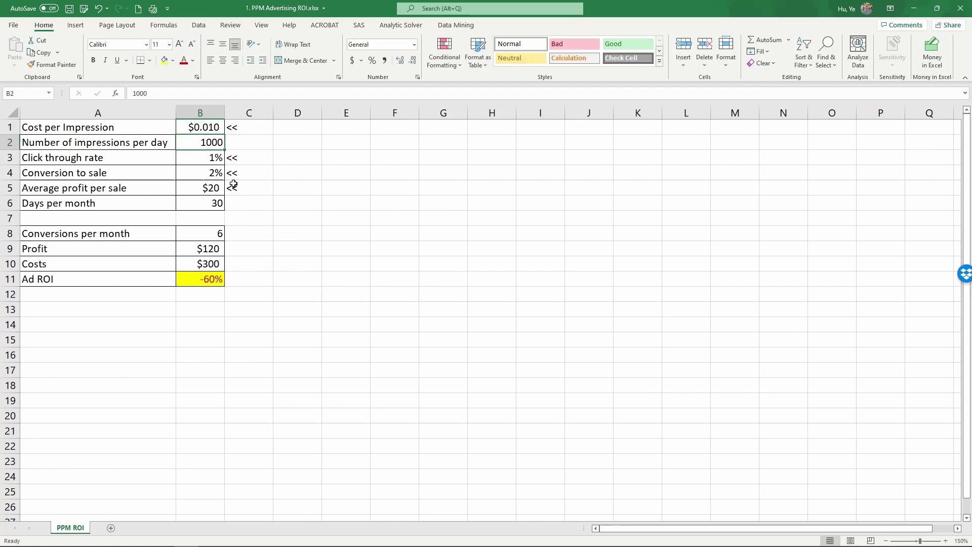
key("Down")
key("Down")
key("Down")
key("Down")
key("Down")
key("Down")
key("Down")
key("Down")
key("Down")
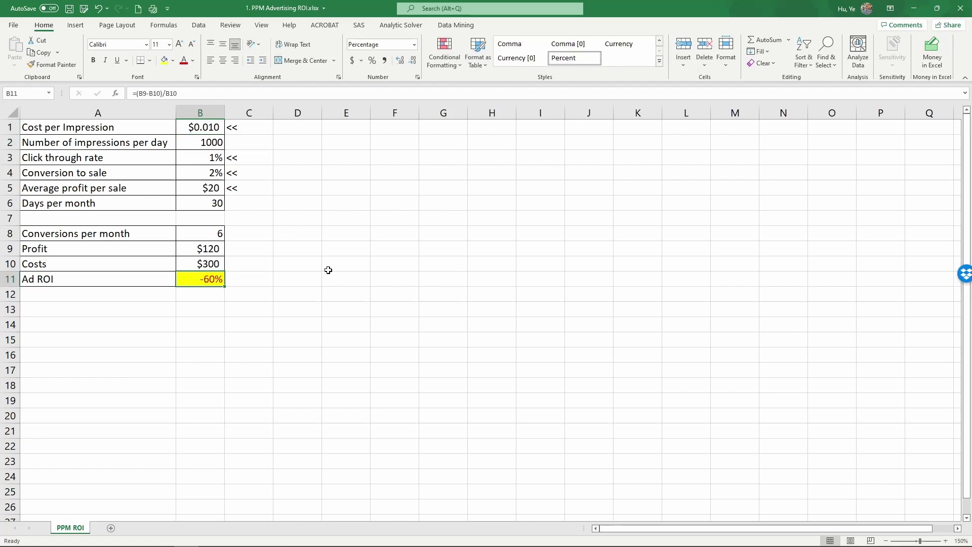